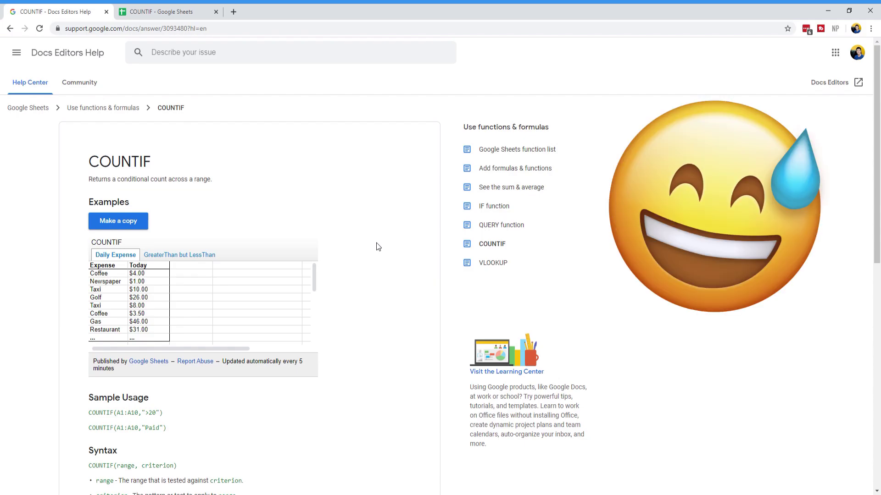
# - Read through the sample usage and syntax in the COUNTIF help article and switch to the COUNTIF spreadsheet
pyautogui.scroll(-5, 376, 247)
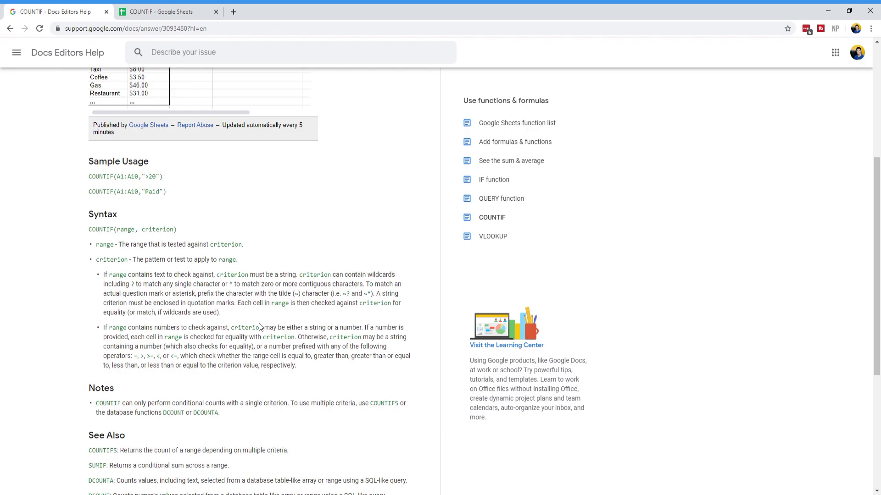
pyautogui.scroll(5, 259, 323)
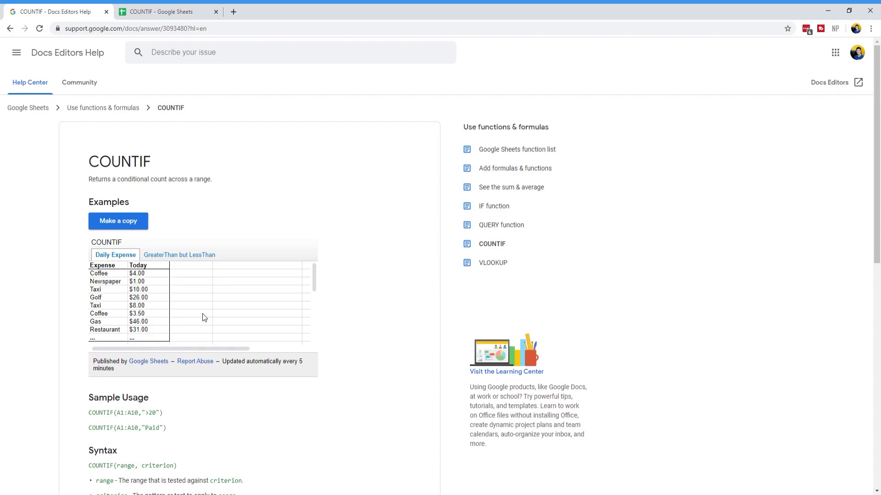
pyautogui.click(172, 8)
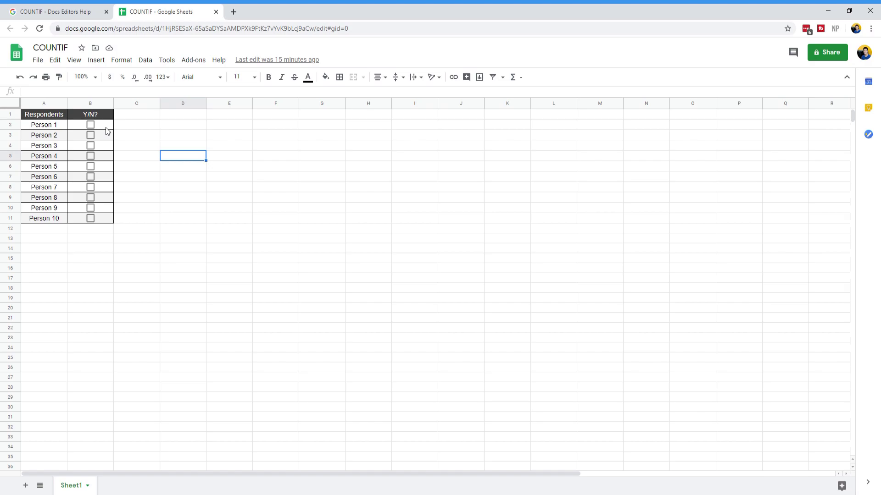
# - Insert checkboxes in the Y/N? cells of all ten respondents, B2:B11
pyautogui.moveTo(106, 128); pyautogui.dragTo(105, 218)
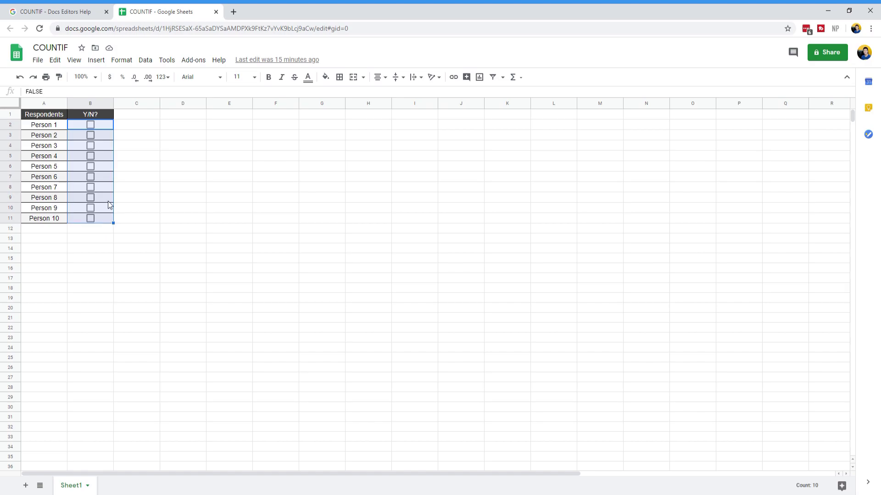
pyautogui.click(96, 60)
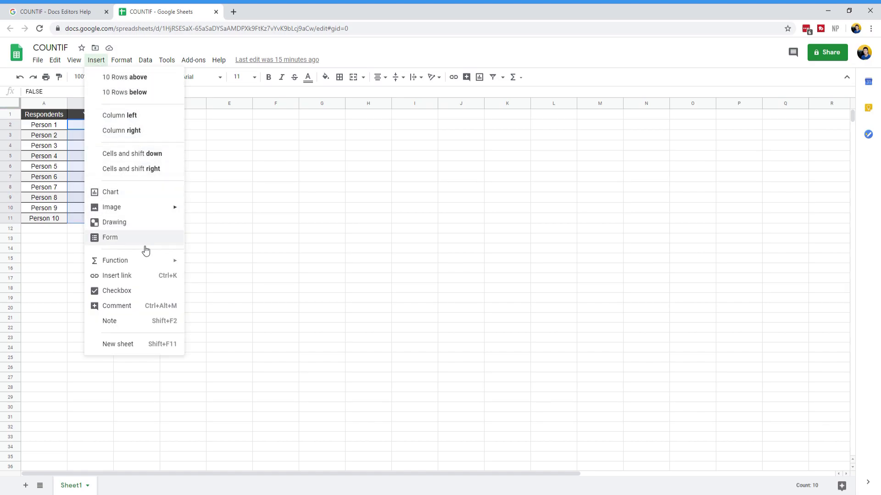
pyautogui.click(136, 291)
pyautogui.click(215, 135)
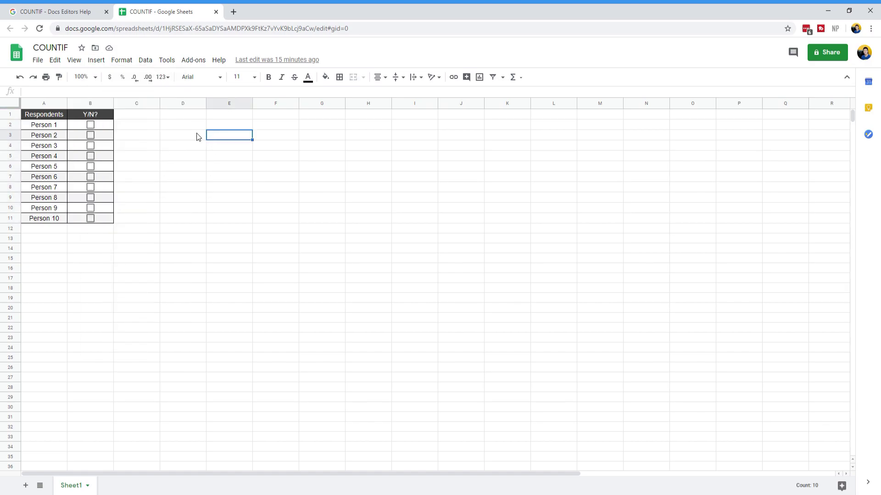
# - Tick the checkboxes of Persons 1, 4, 7, 8 and 10 and inspect the values behind B2 and B3
pyautogui.click(90, 125)
pyautogui.click(91, 156)
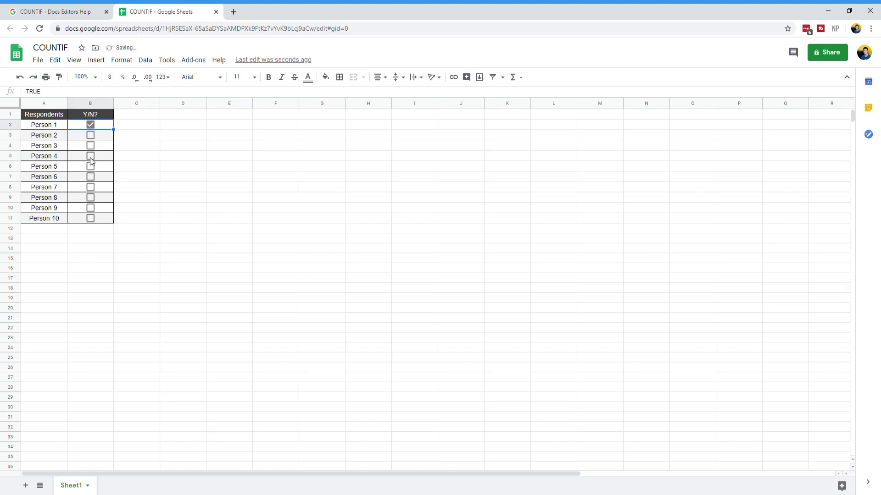
pyautogui.click(92, 187)
pyautogui.click(91, 197)
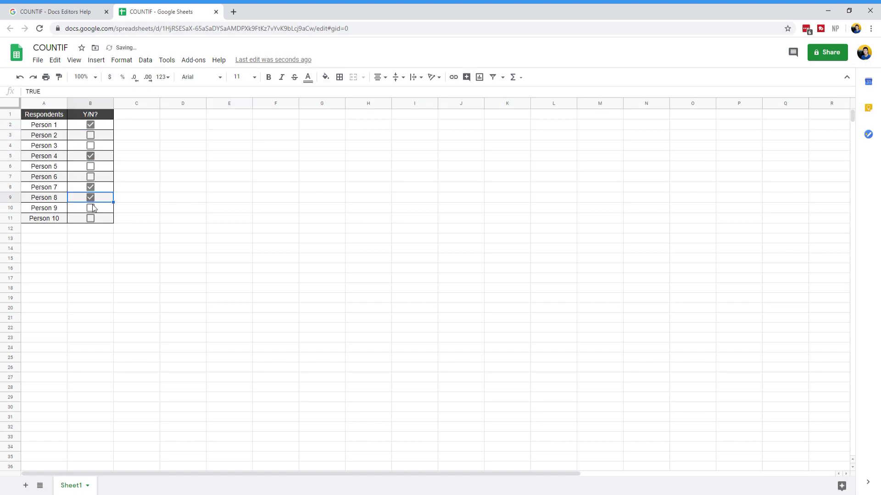
pyautogui.click(93, 218)
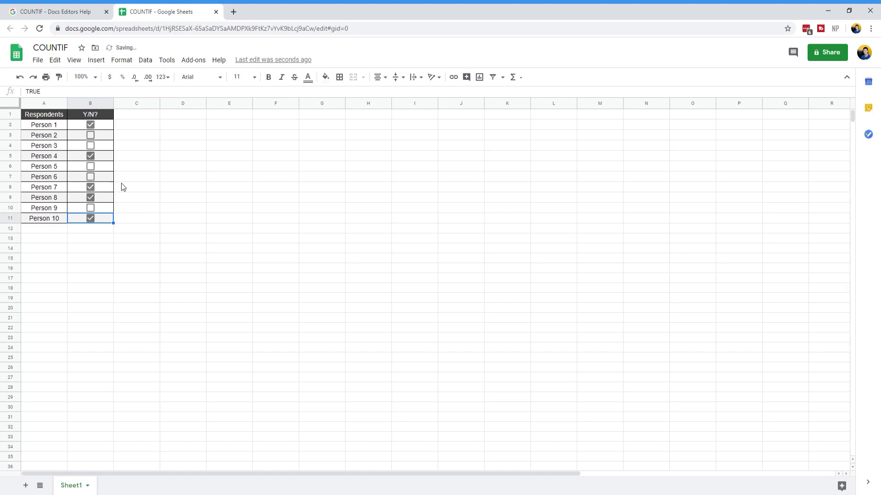
pyautogui.click(106, 127)
pyautogui.click(106, 138)
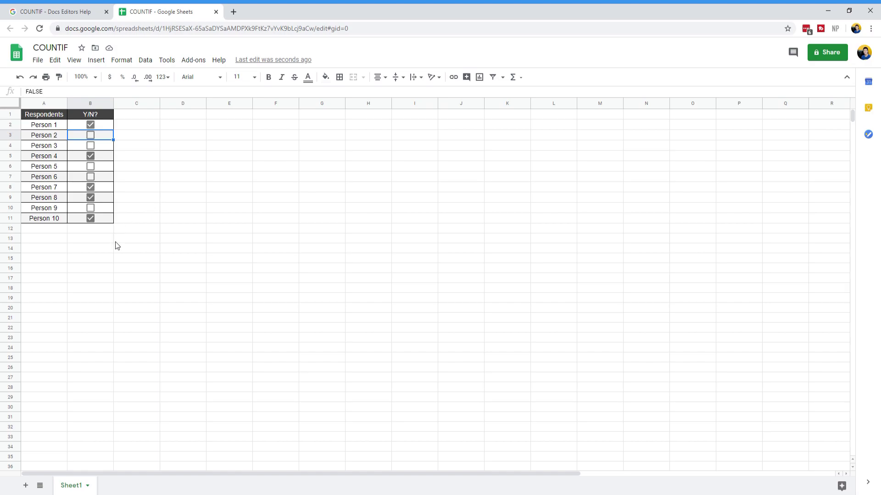
# - Enter the label "Yes?" in cell A13 below the respondents table
pyautogui.click(54, 238)
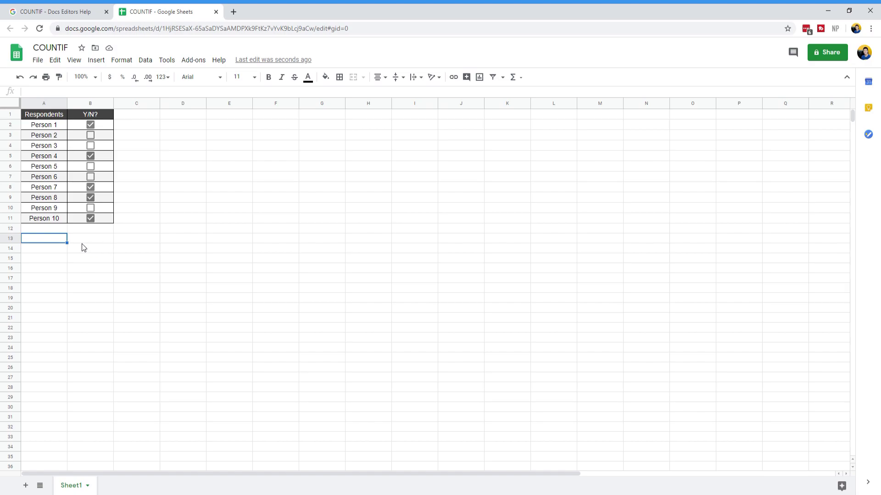
pyautogui.write('Yes?')
pyautogui.press('Return')
# - Count the ticked checkboxes in cell B13 with the formula =COUNTIF(B2:B11,true)
pyautogui.click(81, 243)
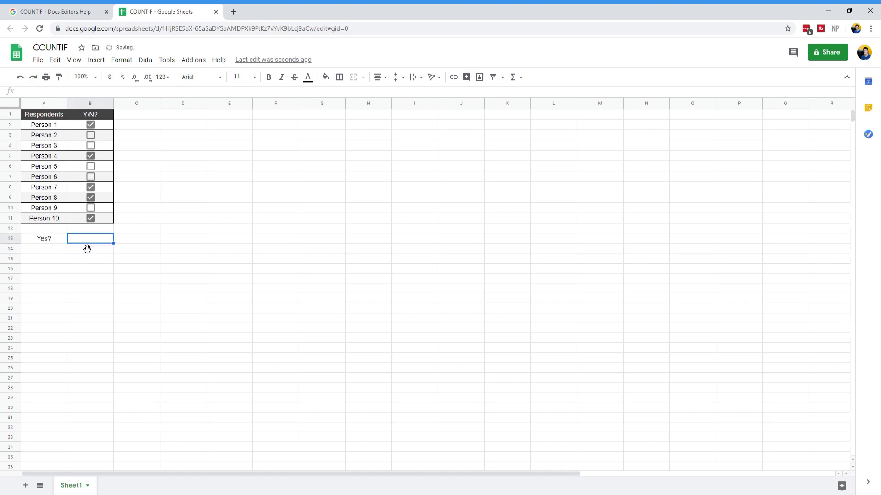
pyautogui.write('=cou')
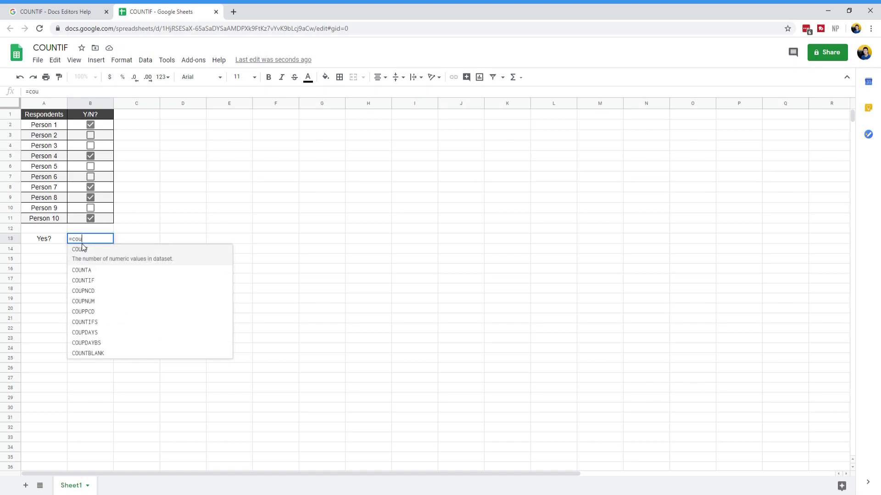
pyautogui.click(99, 279)
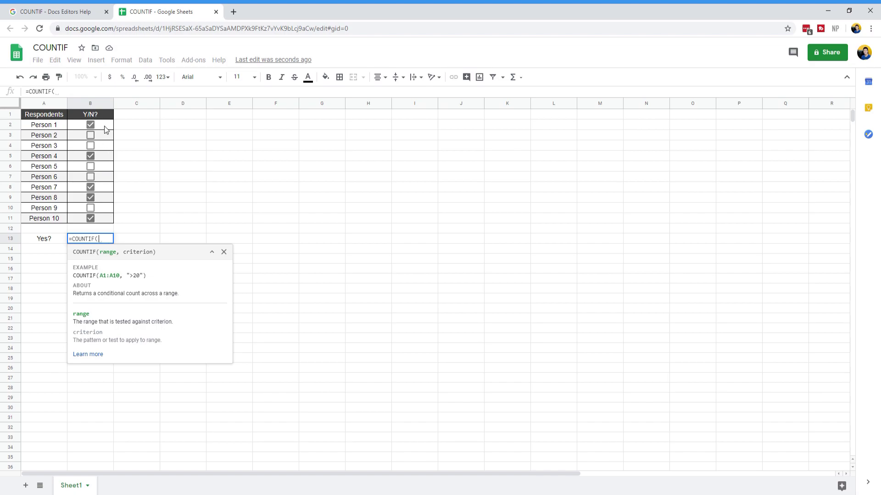
pyautogui.moveTo(107, 127); pyautogui.dragTo(105, 219)
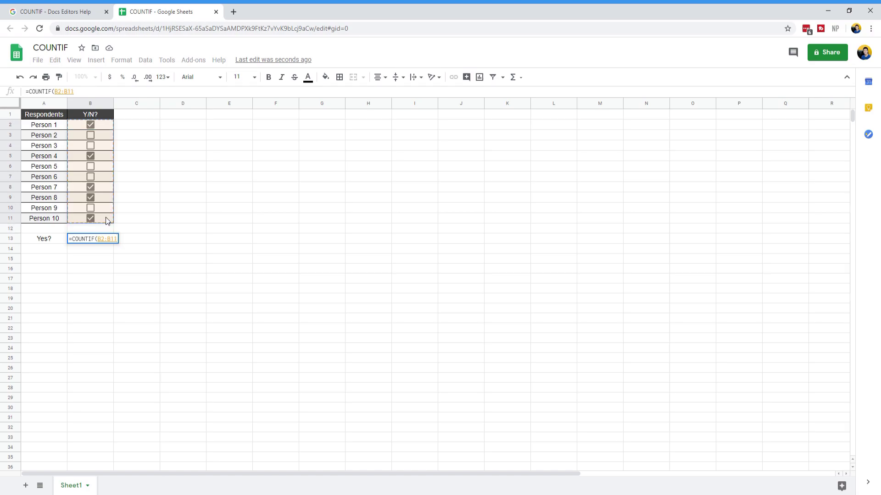
pyautogui.write(',')
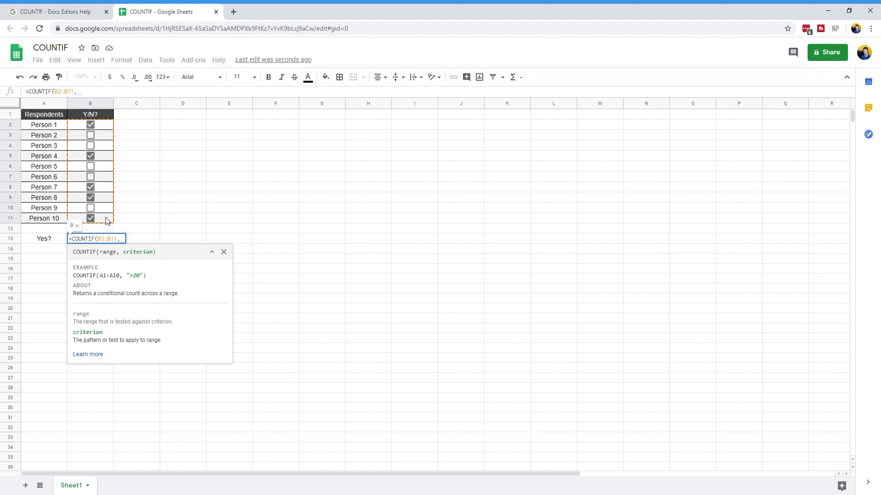
pyautogui.write('true)')
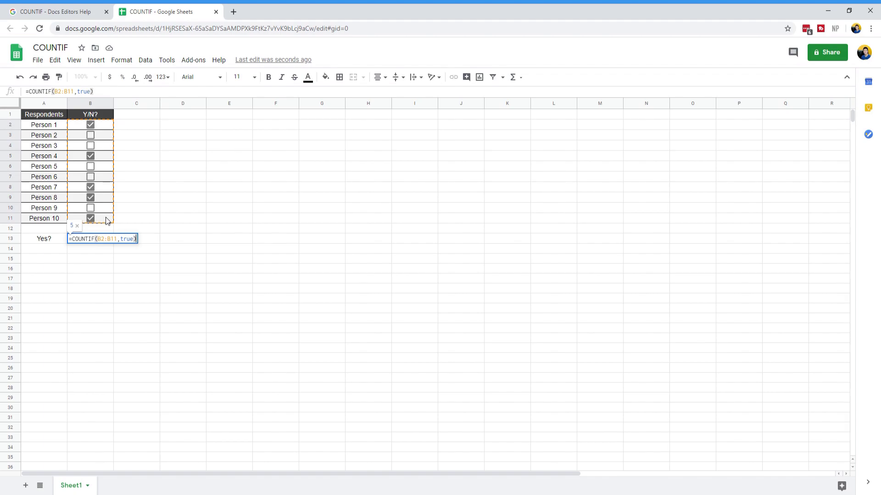
pyautogui.press('Return')
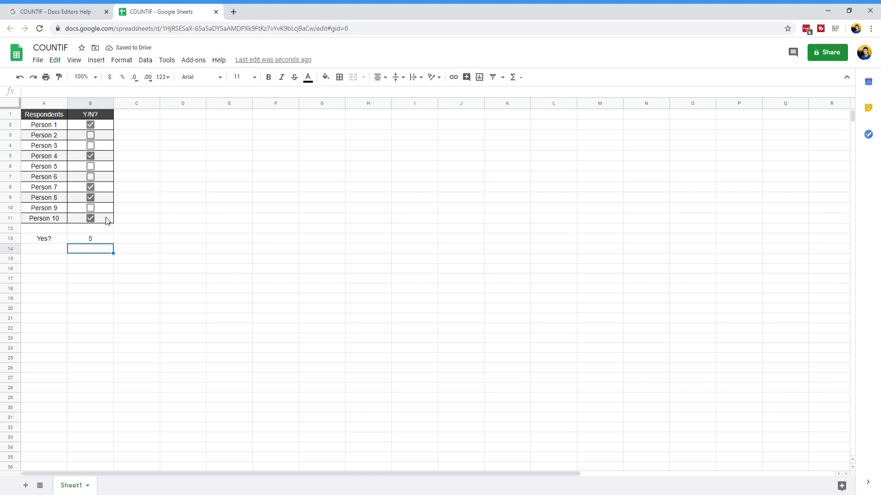
# - Enter the label "No?" in cell A14
pyautogui.press('Left')
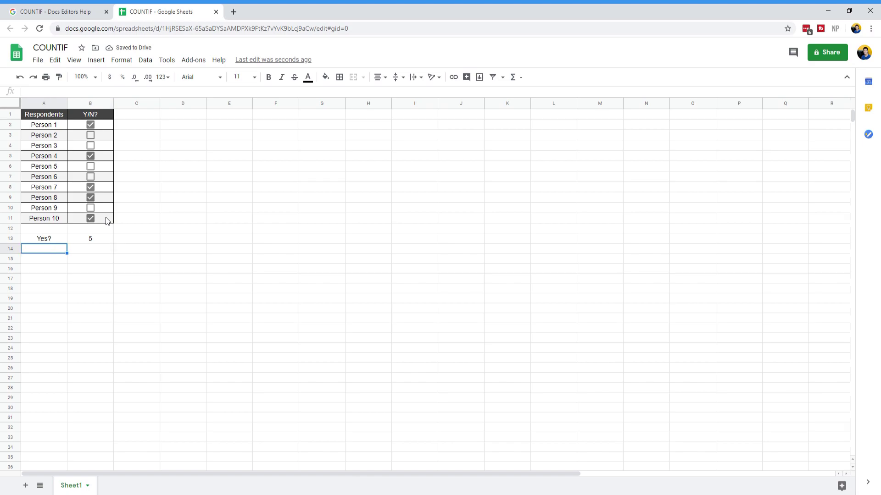
pyautogui.write('No?')
pyautogui.press('Return')
# - Count the unticked checkboxes in B14 with =countif(B2:B11,false) and check the formulas in B13 and B14
pyautogui.press('Up')
pyautogui.press('Right')
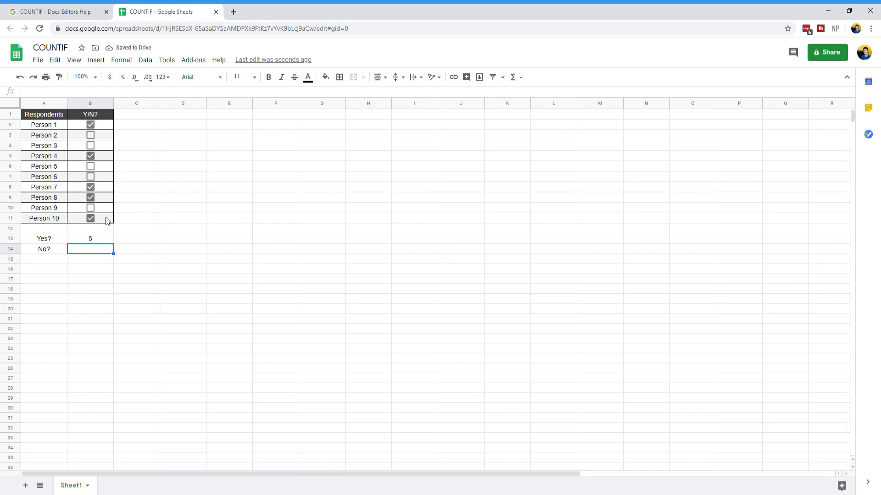
pyautogui.write('=countif(')
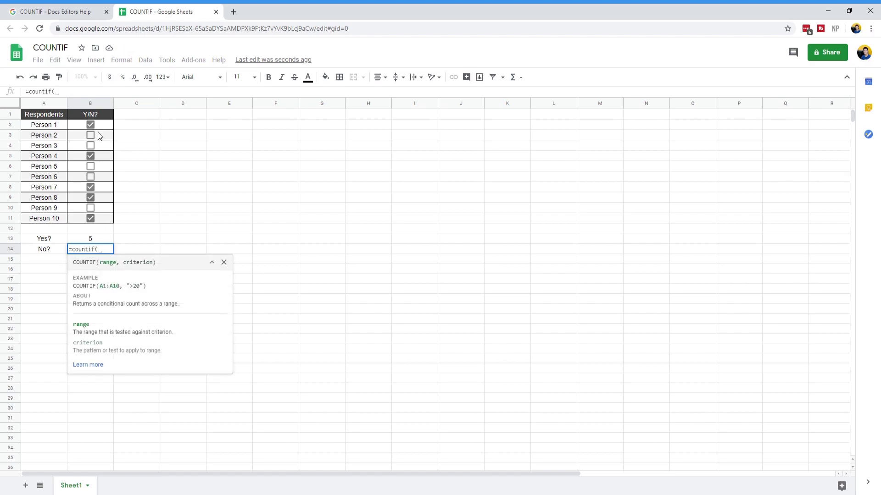
pyautogui.moveTo(101, 126); pyautogui.dragTo(102, 222)
pyautogui.write(',')
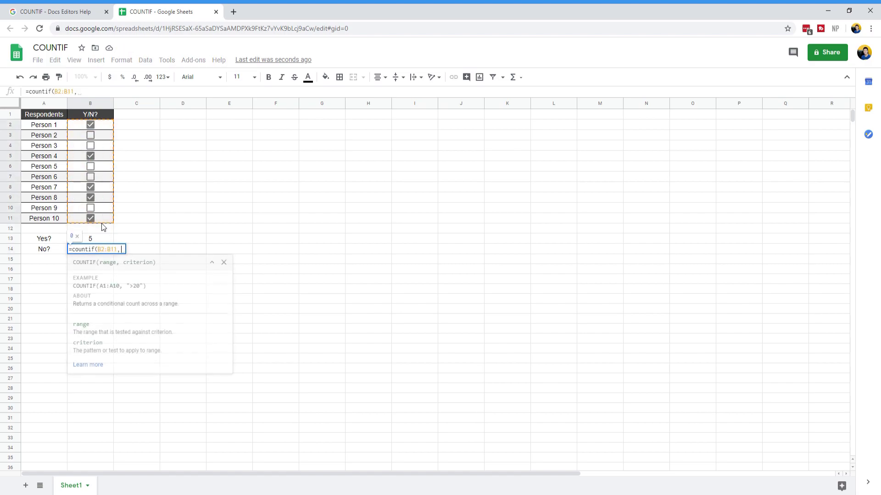
pyautogui.write('false)')
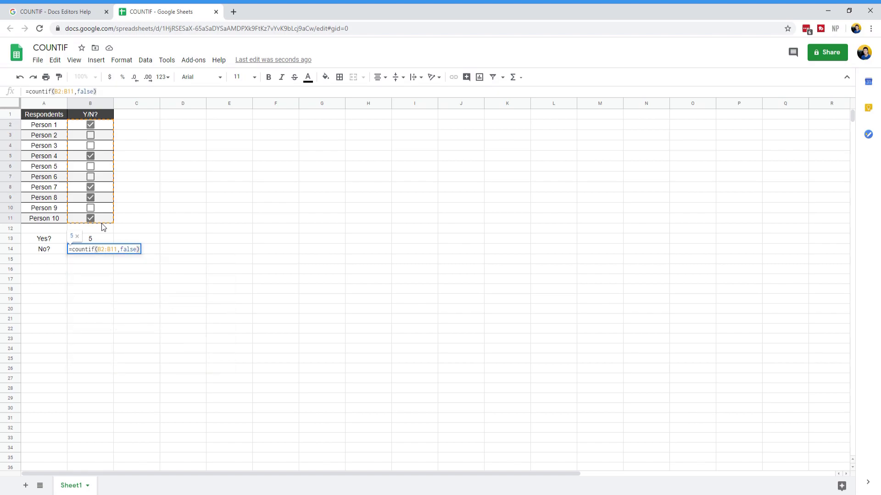
pyautogui.press('Return')
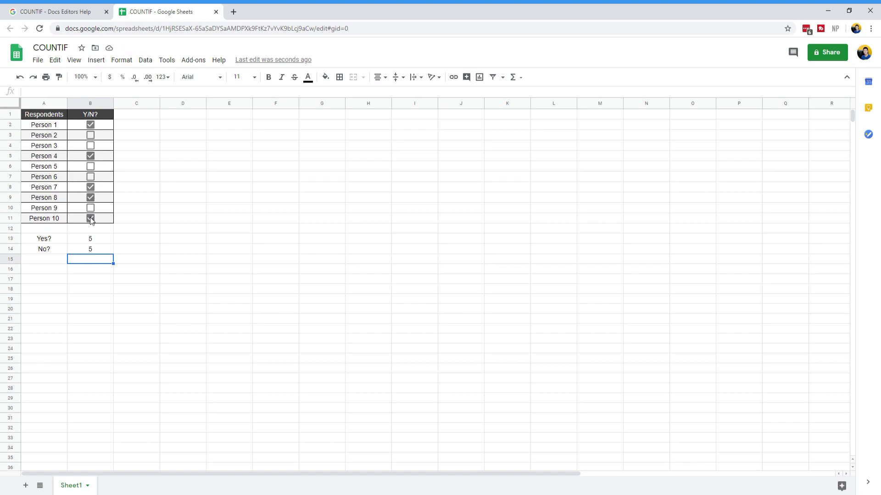
pyautogui.click(104, 242)
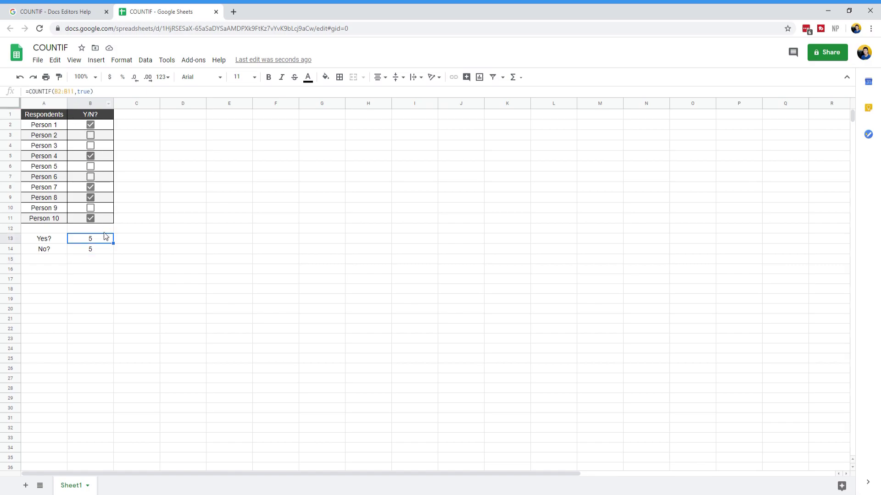
pyautogui.click(104, 247)
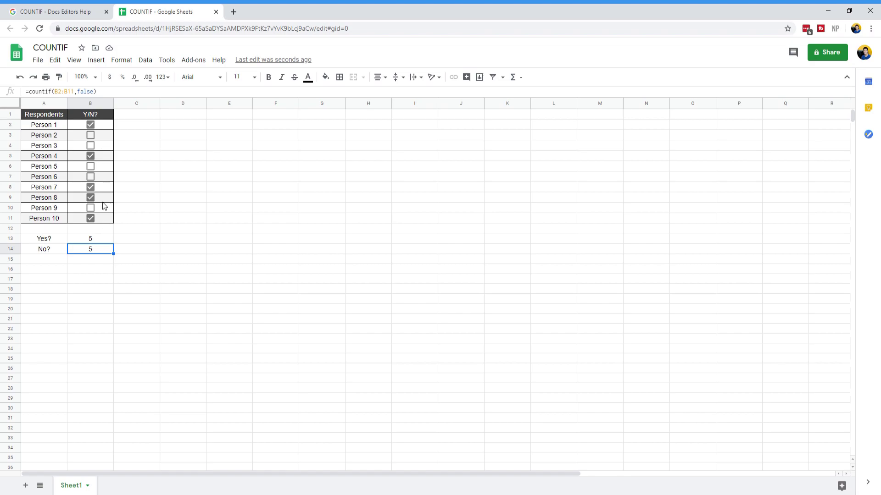
# - Test the counts by unticking Person 4, and tick the checkboxes of Persons 2, 3, 4, 5, 6 and 9
pyautogui.click(90, 156)
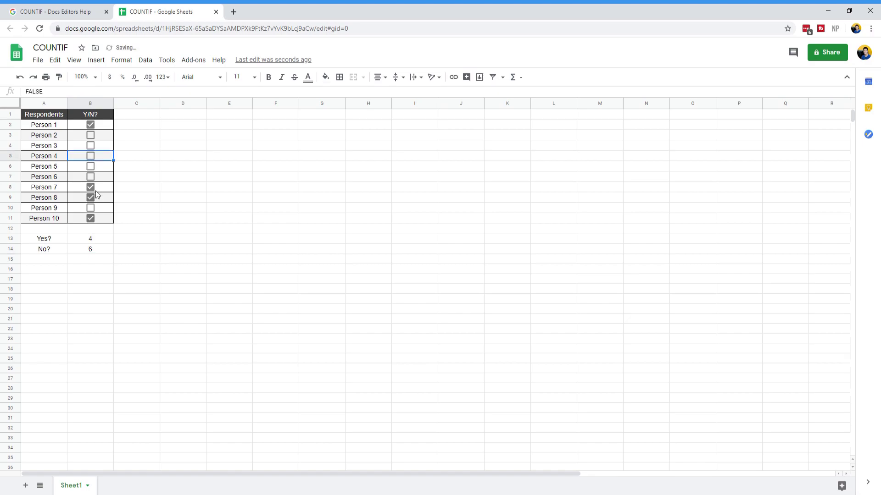
pyautogui.click(91, 135)
pyautogui.click(91, 145)
pyautogui.click(91, 156)
pyautogui.click(90, 167)
pyautogui.click(90, 177)
pyautogui.click(91, 209)
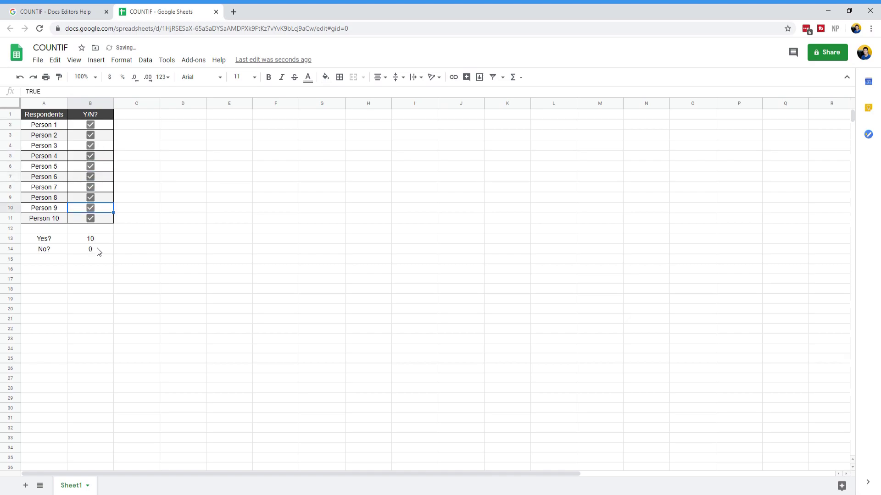
# - Untick the checkboxes of Persons 10, 5, 7, 3 and 9 to test the counts again
pyautogui.click(91, 219)
pyautogui.click(90, 166)
pyautogui.click(91, 187)
pyautogui.click(91, 145)
pyautogui.click(91, 209)
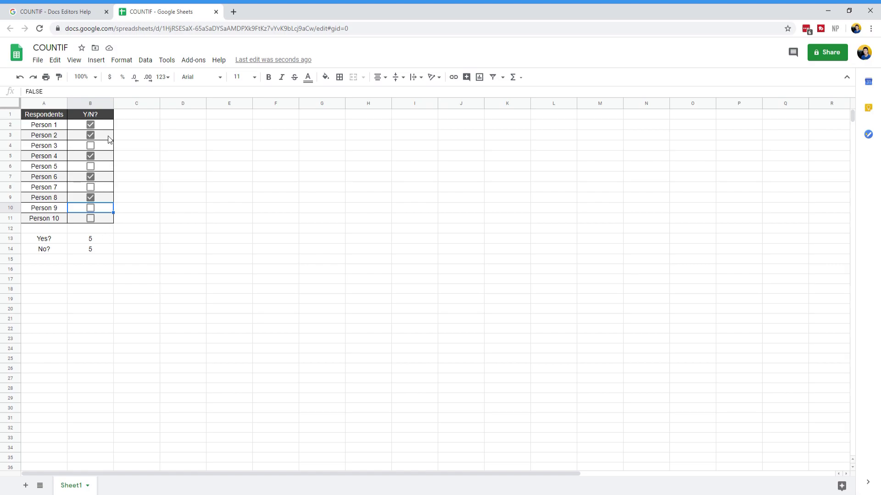
# - Delete all the checkboxes from B2:B11 and select cell B2
pyautogui.moveTo(107, 127); pyautogui.dragTo(107, 221)
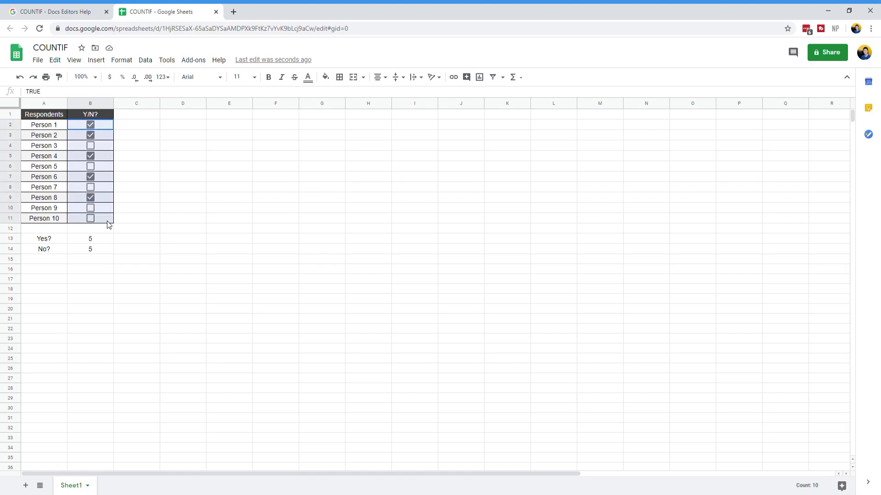
pyautogui.press('Delete')
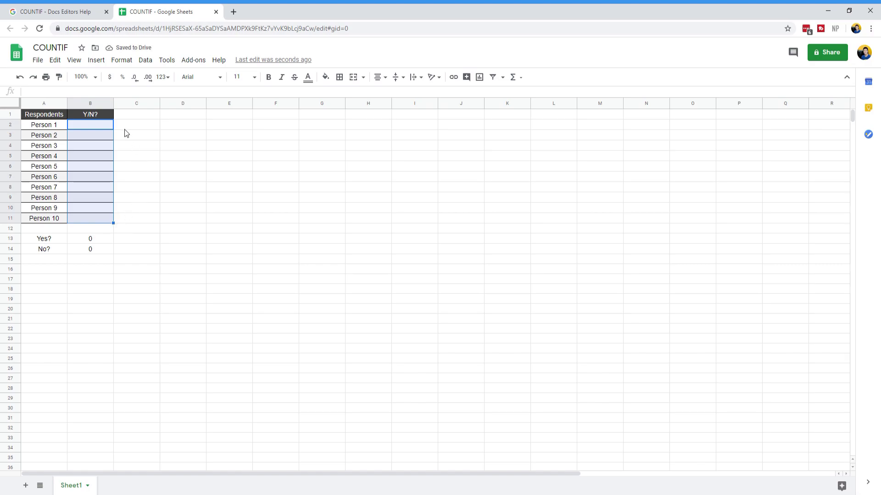
pyautogui.click(97, 124)
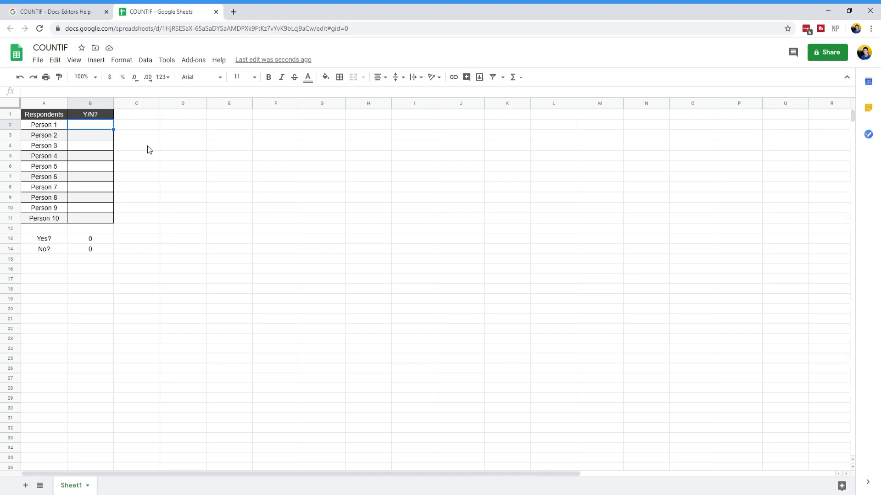
# - Enter the value 1 for Persons 1, 2 and 3 in B2:B4, clearing the stray entry from C2
pyautogui.write('1')
pyautogui.press('Tab')
pyautogui.write('1')
pyautogui.press('Tab')
pyautogui.press('Left')
pyautogui.press('Delete')
pyautogui.press('Left')
pyautogui.press('Down')
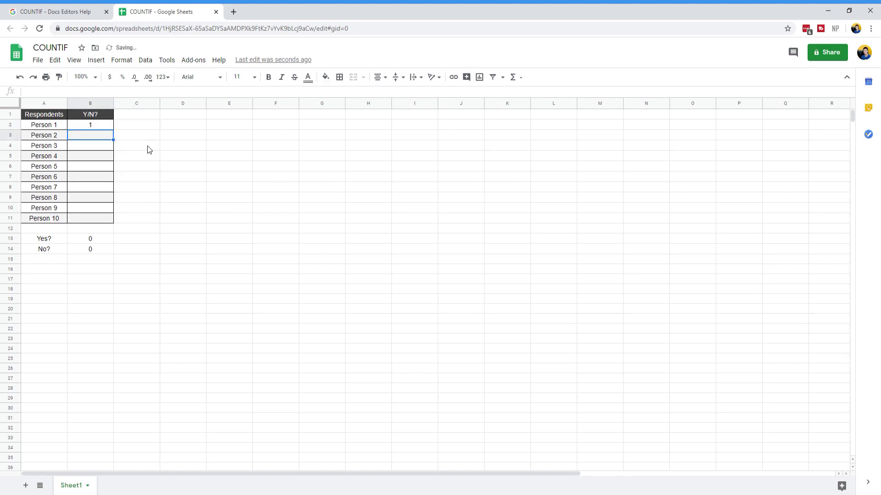
pyautogui.write('1')
pyautogui.press('Return')
pyautogui.write('1')
pyautogui.press('Return')
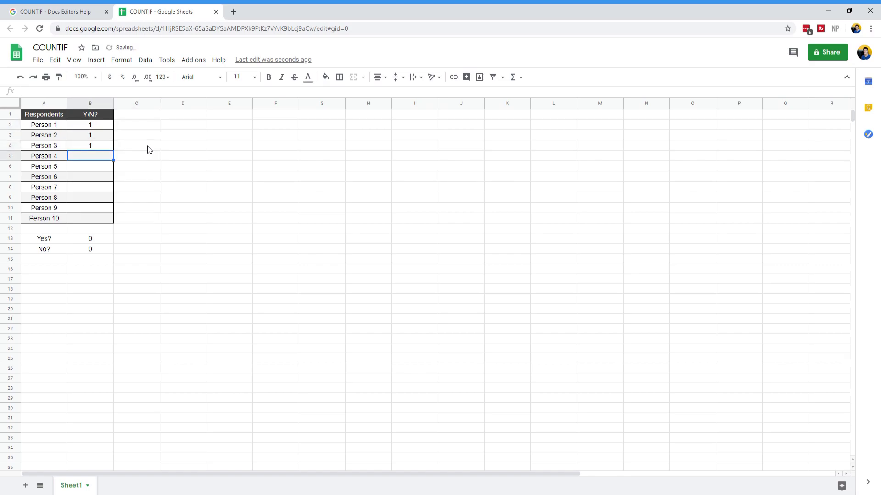
# - Enter the responses 2, 3, 3, 4, 4, 5 and 5 for Persons 4 to 10 in B5:B11
pyautogui.write('2')
pyautogui.press('Return')
pyautogui.write('3')
pyautogui.press('Return')
pyautogui.write('3')
pyautogui.press('Return')
pyautogui.write('4')
pyautogui.press('Return')
pyautogui.write('4')
pyautogui.press('Return')
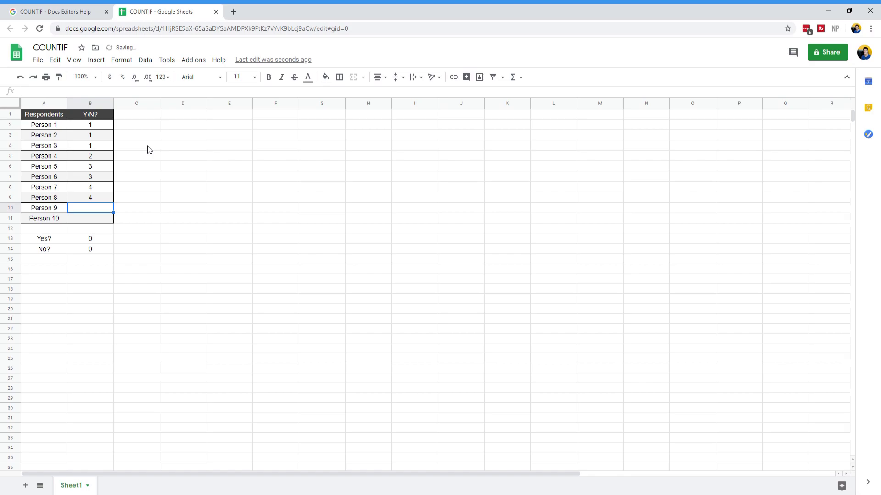
pyautogui.write('5')
pyautogui.press('Return')
pyautogui.write('5')
pyautogui.press('Return')
# - Replace the Yes and No labels with the response values 1 to 5 in A13:A17
pyautogui.press('Down')
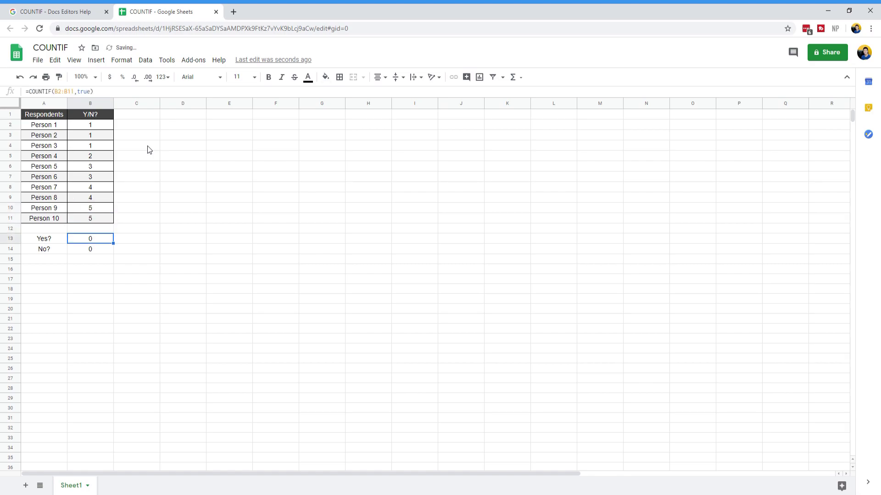
pyautogui.press('Left')
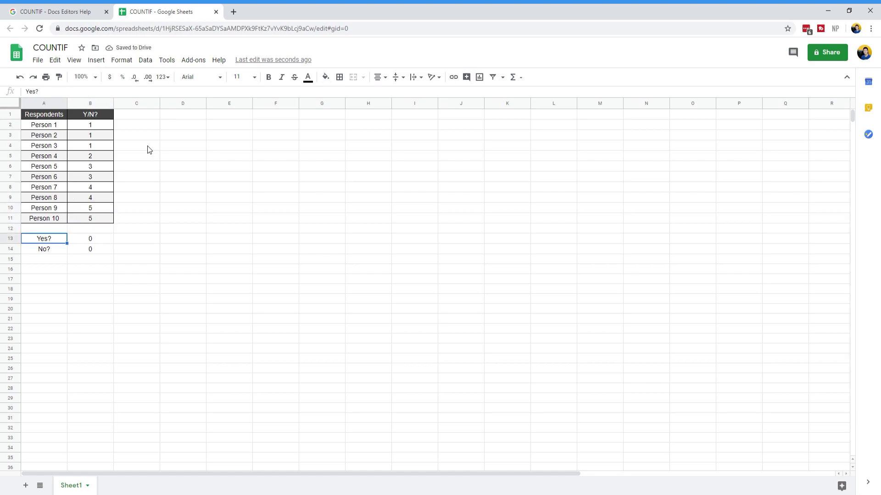
pyautogui.write('1')
pyautogui.press('Return')
pyautogui.write('2')
pyautogui.press('Return')
pyautogui.write('3')
pyautogui.press('Return')
pyautogui.write('4')
pyautogui.press('Return')
pyautogui.write('5')
pyautogui.press('Return')
# - Enter =countif(B2:B11,1) in B13 to count the responses equal to 1
pyautogui.press('Up')
pyautogui.press('Up')
pyautogui.press('Up')
pyautogui.press('Up')
pyautogui.press('Right')
pyautogui.press('Up')
pyautogui.write('=count')
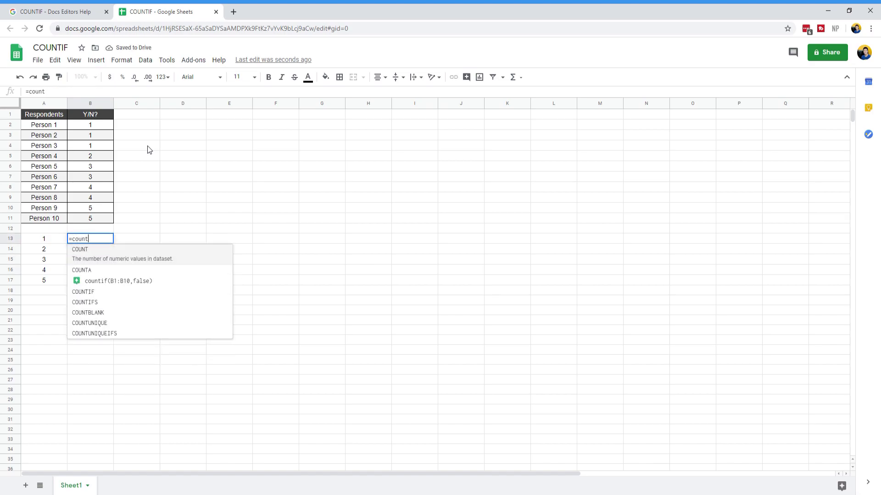
pyautogui.write('if(')
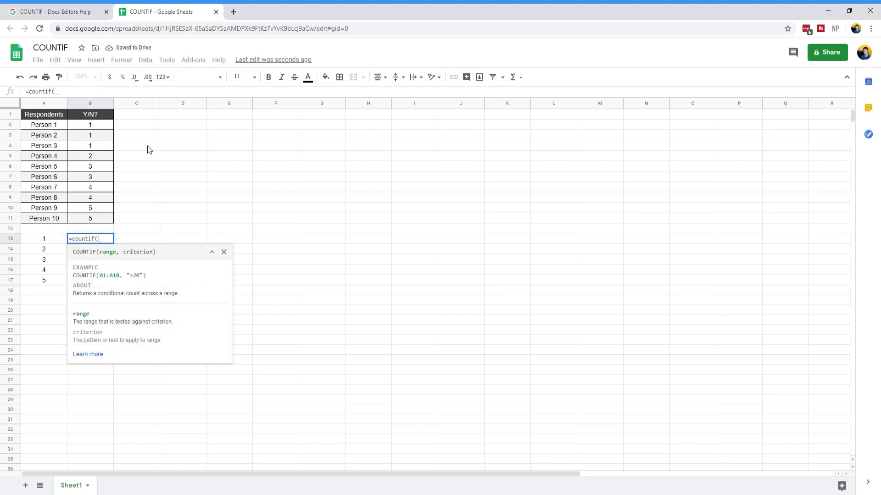
pyautogui.moveTo(109, 124); pyautogui.dragTo(99, 224)
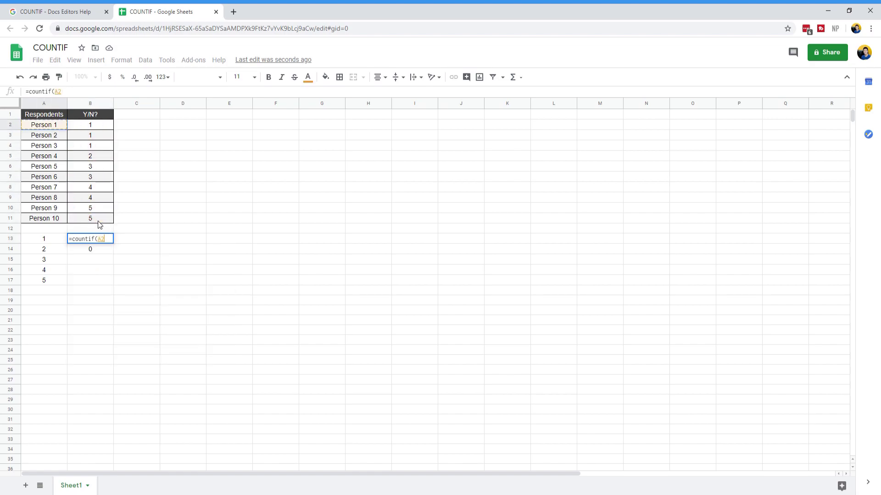
pyautogui.click(100, 124)
pyautogui.moveTo(100, 124); pyautogui.dragTo(103, 219)
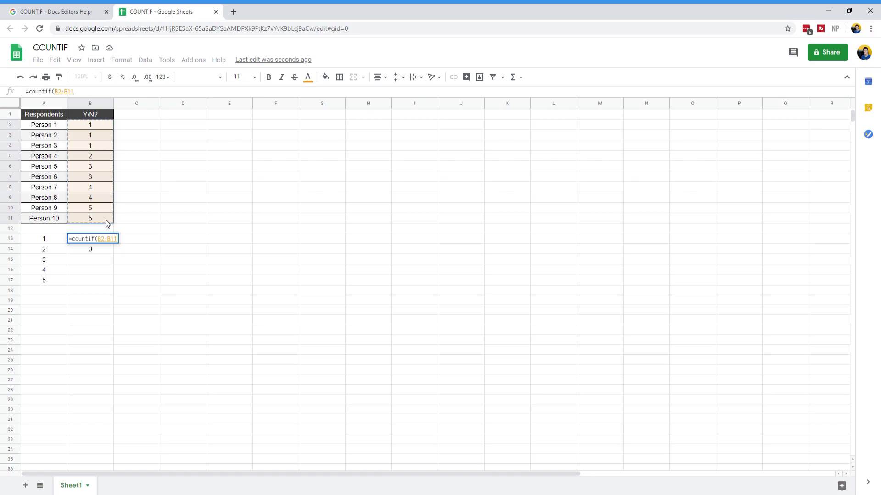
pyautogui.write(',1)')
pyautogui.press('Return')
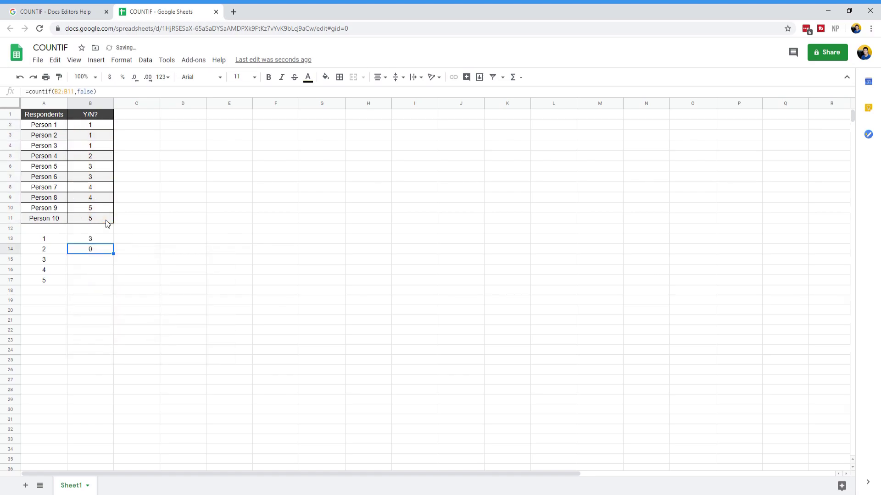
# - Lock the row references in the B13 formula so its range reads B$2:B$11
pyautogui.doubleClick(89, 240)
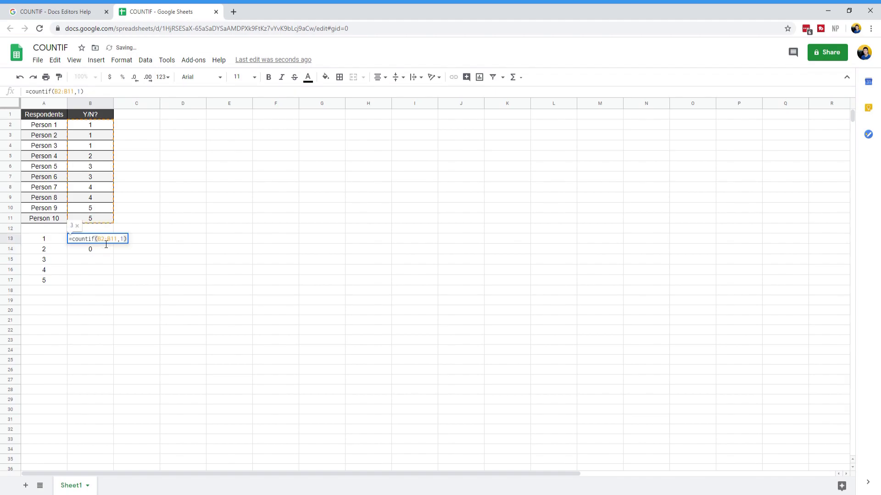
pyautogui.write('$')
pyautogui.press('Right')
pyautogui.press('Right')
pyautogui.press('Right')
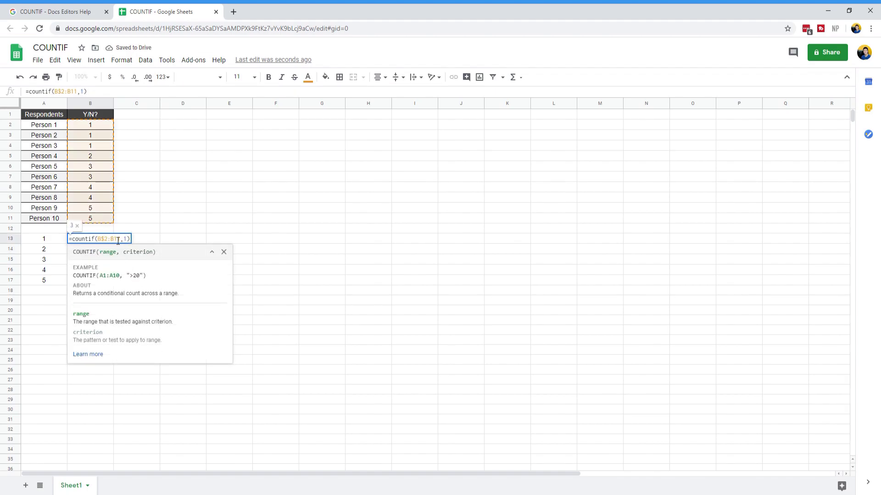
pyautogui.write('$')
pyautogui.press('Return')
# - Fill the COUNTIF formula from B13 down to B17 and reselect B13
pyautogui.click(110, 241)
pyautogui.moveTo(120, 250); pyautogui.dragTo(112, 287)
pyautogui.click(96, 241)
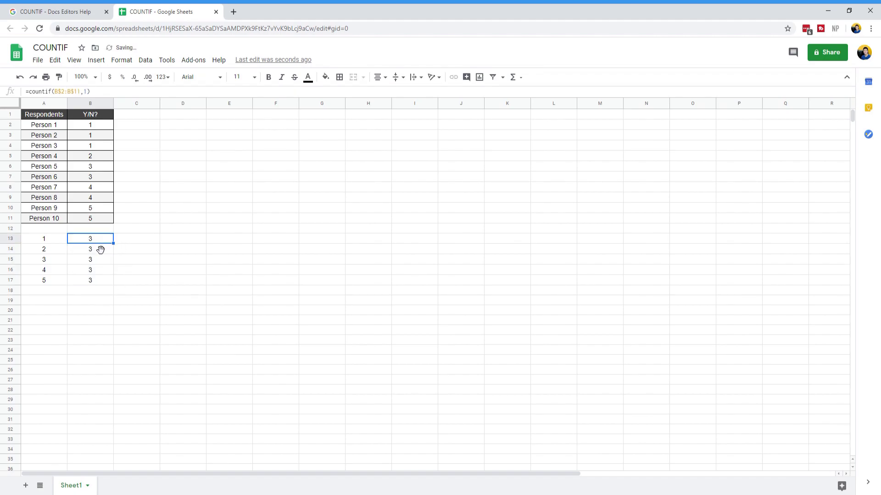
# - Change the COUNTIF criterion to 2 in B14 and to 3 in B15
pyautogui.doubleClick(95, 252)
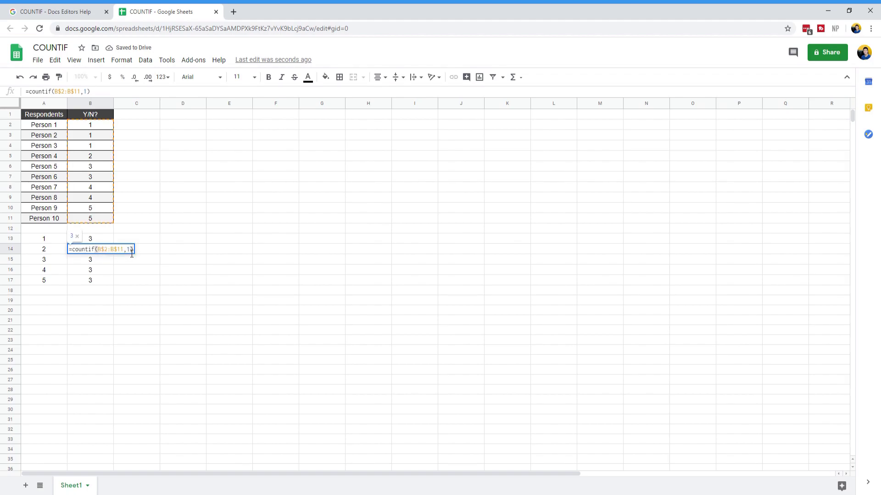
pyautogui.press('Left')
pyautogui.press('BackSpace')
pyautogui.write('2')
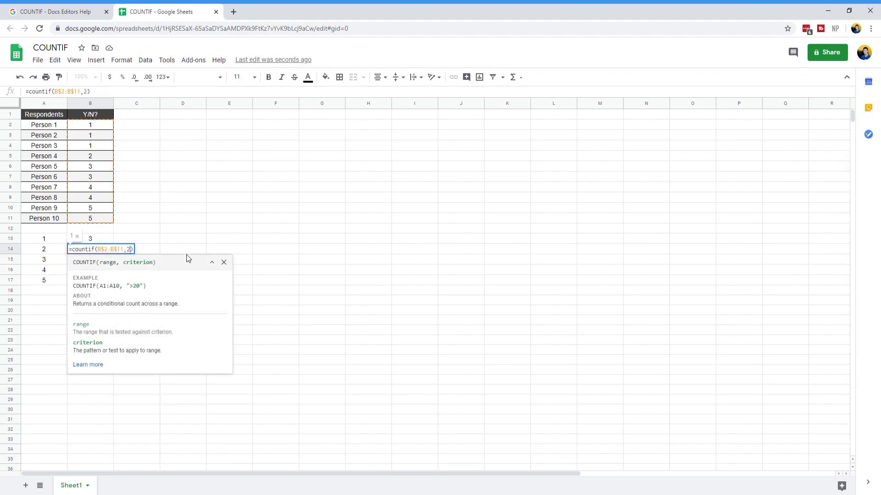
pyautogui.press('Return')
pyautogui.press('Return')
pyautogui.press('Left')
pyautogui.press('BackSpace')
pyautogui.write('3')
pyautogui.press('Return')
# - Change the COUNTIF criterion to 4 in B16 and to 5 in B17
pyautogui.press('Return')
pyautogui.press('Left')
pyautogui.press('BackSpace')
pyautogui.write('4')
pyautogui.press('Return')
pyautogui.press('Return')
pyautogui.press('Left')
pyautogui.press('BackSpace')
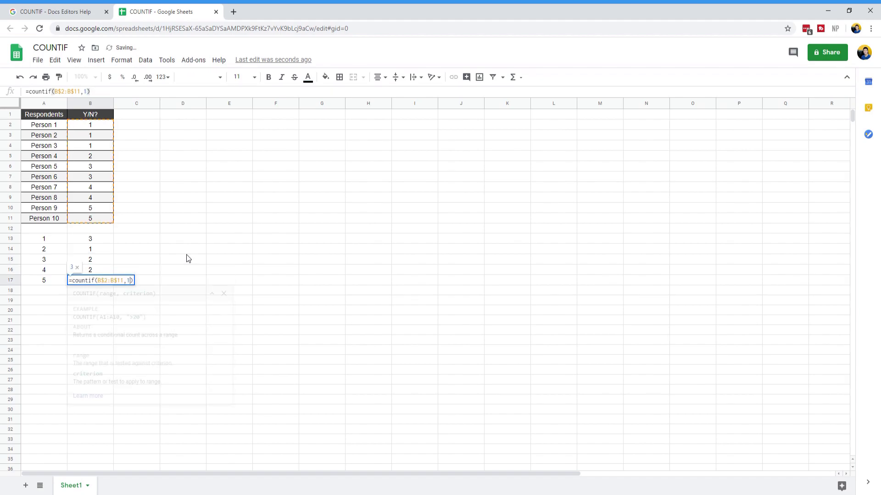
pyautogui.write('5')
pyautogui.press('Return')
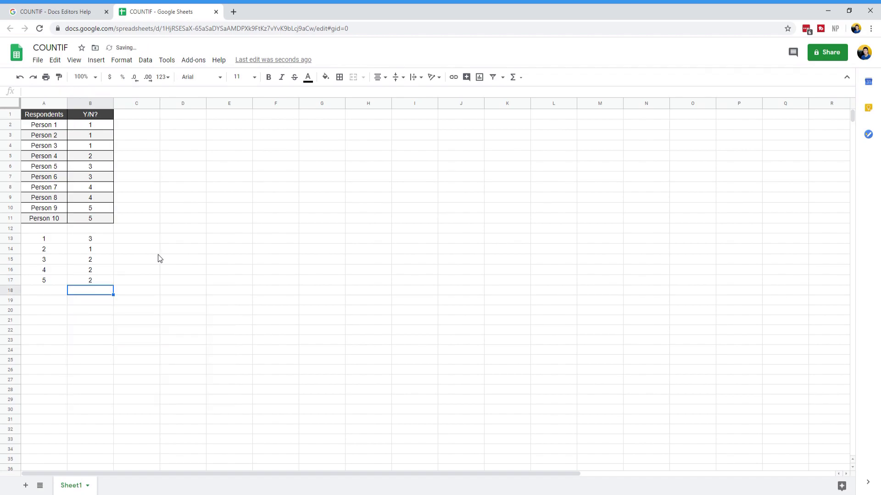
# - Check the counts in B13:B17 against each group of equal responses in B2:B11
pyautogui.click(100, 241)
pyautogui.moveTo(92, 125); pyautogui.dragTo(104, 150)
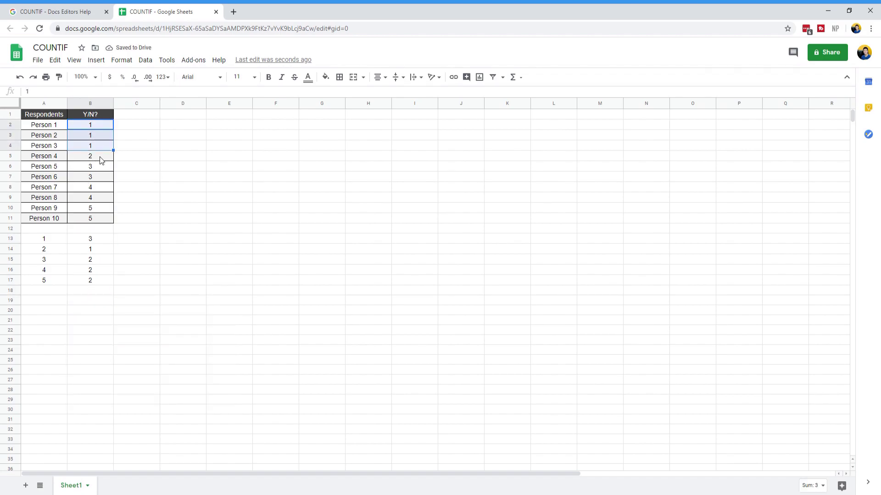
pyautogui.click(100, 156)
pyautogui.moveTo(97, 168); pyautogui.dragTo(100, 220)
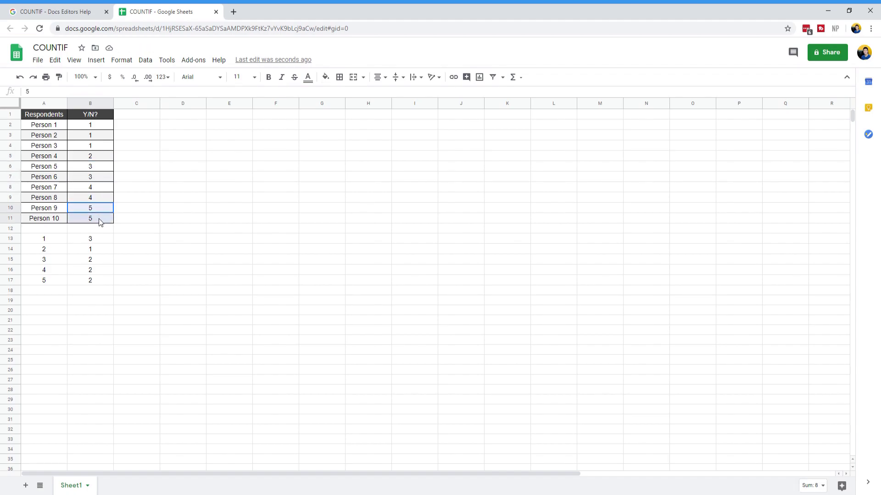
# - Test the counts by changing Person 4's response in B5 to 1
pyautogui.click(91, 157)
pyautogui.write('1')
pyautogui.press('Return')
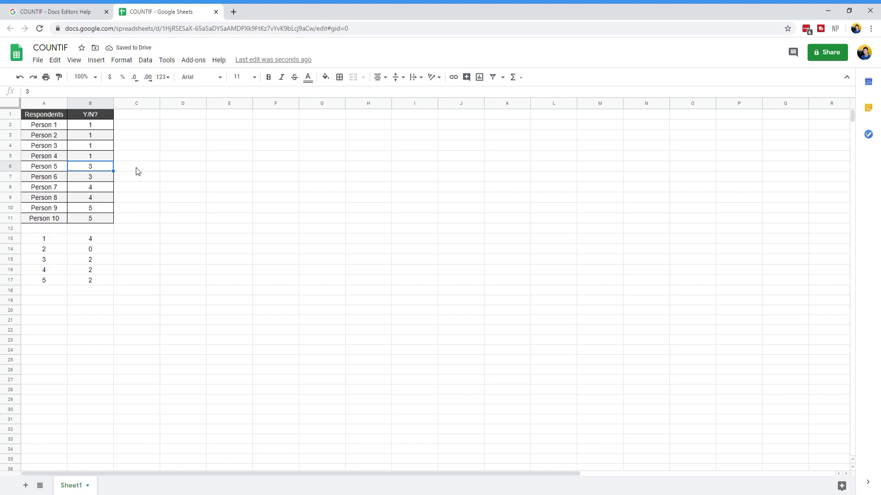
# - Select all the responses in B2:B11
pyautogui.press('Down')
pyautogui.press('Down')
pyautogui.press('Down')
pyautogui.press('Down')
pyautogui.press('Down')
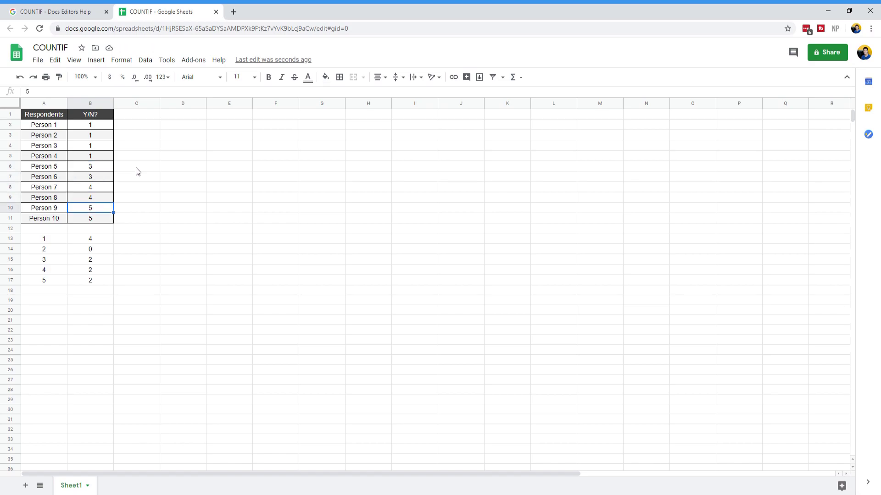
pyautogui.press('Up')
pyautogui.press('Up')
pyautogui.press('Up')
pyautogui.press('Up')
pyautogui.press('Up')
pyautogui.press('Up')
pyautogui.press('Up')
pyautogui.press('Up')
pyautogui.press('Up')
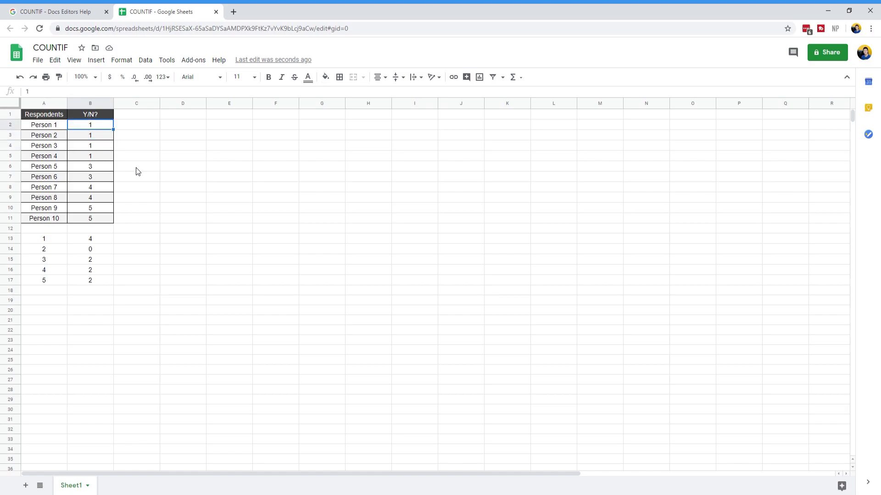
pyautogui.hotkey('shift', 'Down')
pyautogui.hotkey('shift', 'Down')
pyautogui.hotkey('shift', 'Down')
pyautogui.hotkey('shift', 'Down')
pyautogui.hotkey('shift', 'Down')
pyautogui.hotkey('shift', 'Down')
pyautogui.hotkey('shift', 'Down')
pyautogui.hotkey('shift', 'Down')
pyautogui.hotkey('shift', 'Down')
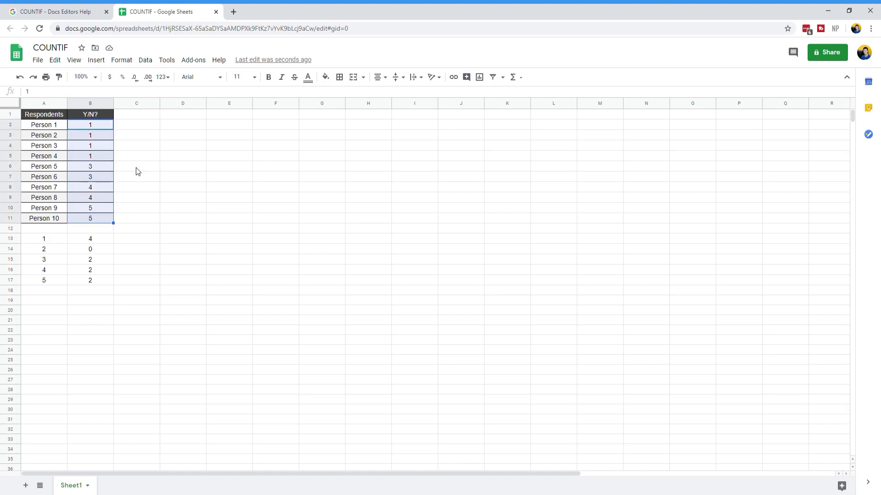